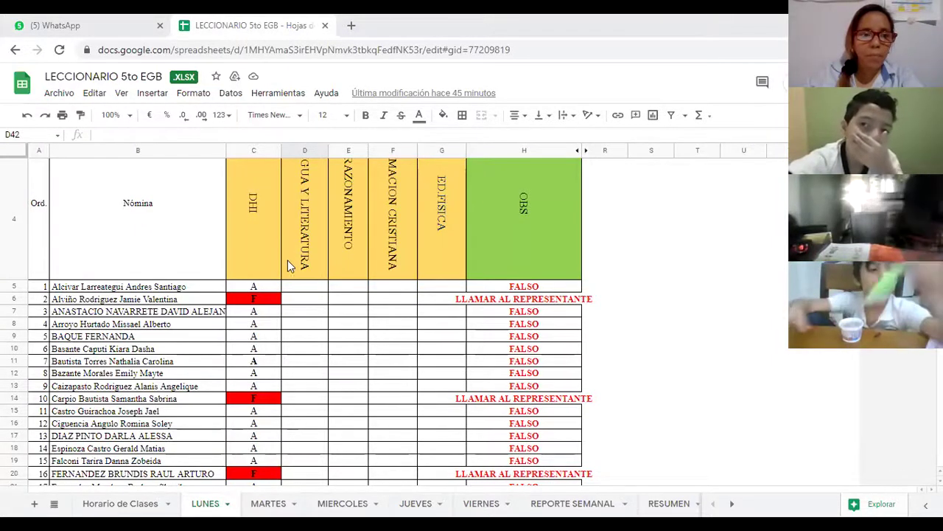
# Mark F in the Lengua y Literatura column for students 1 and 2 (D5:D6) on the LUNES sheet.
pyautogui.click(307, 289)
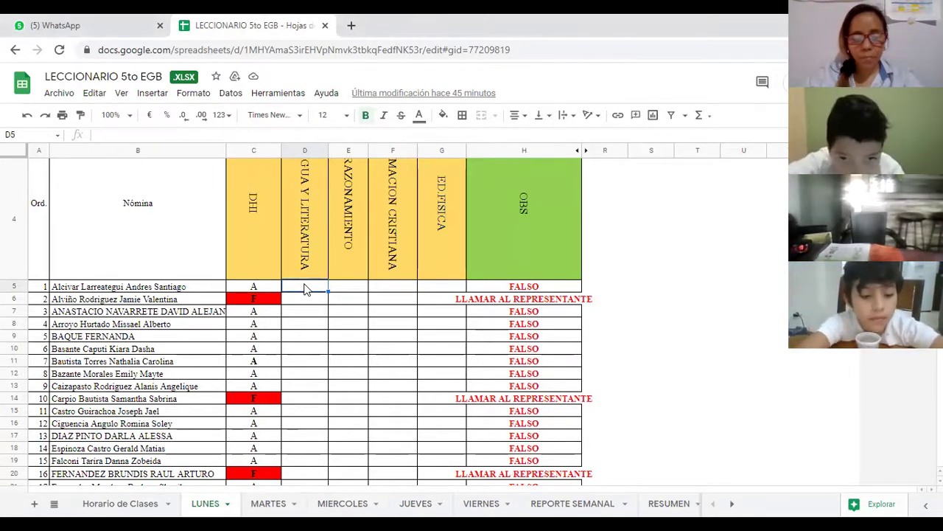
pyautogui.write('F')
pyautogui.click(307, 302)
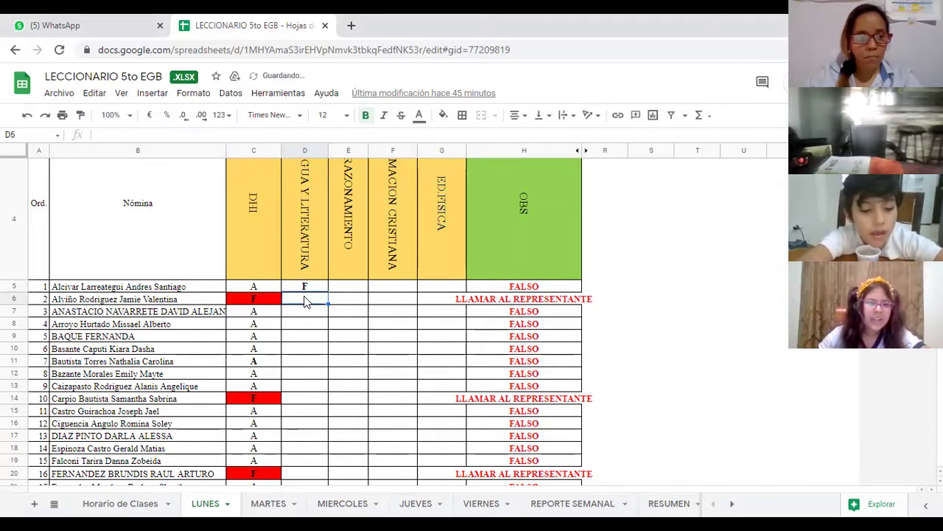
pyautogui.write('F')
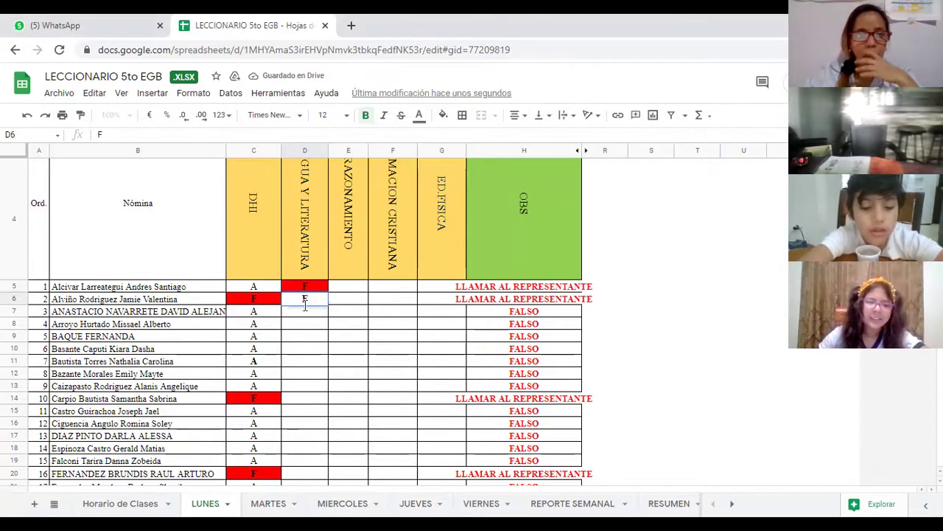
pyautogui.click(307, 319)
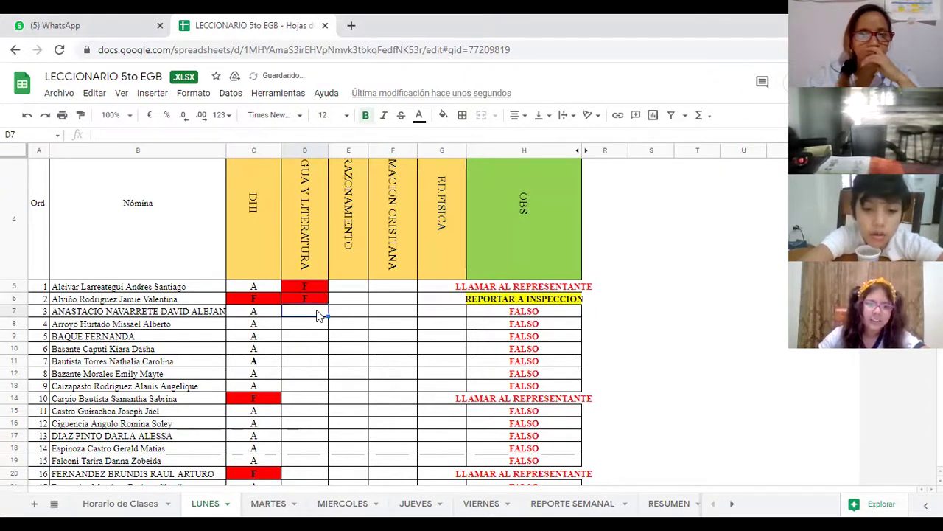
# Mark A in the Lengua y Literatura column for students 3 to 6 (D7:D10).
pyautogui.scroll(-2, 316, 315)
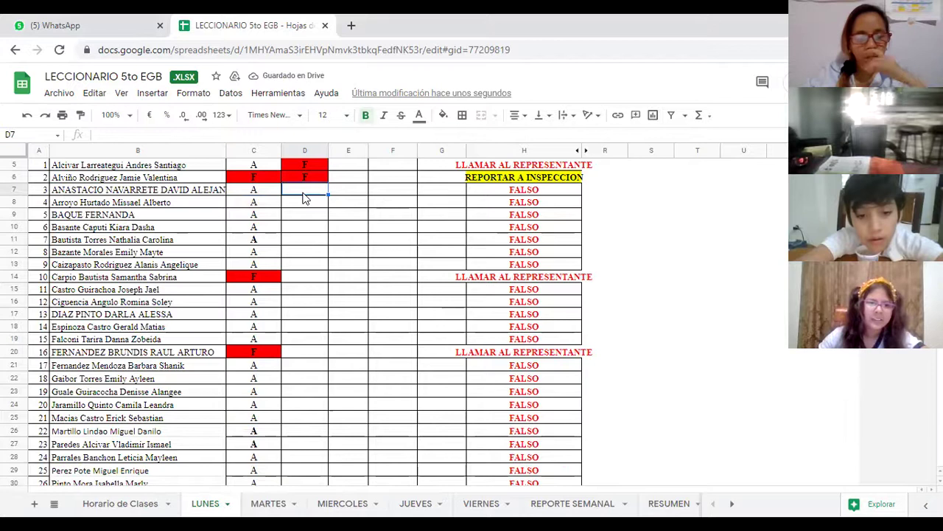
pyautogui.write('A')
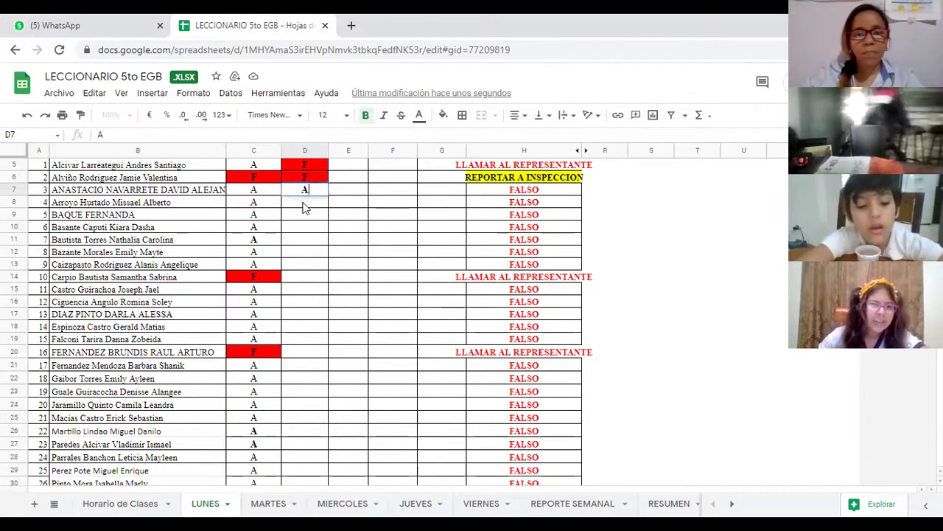
pyautogui.press('Return')
pyautogui.write('A')
pyautogui.press('Return')
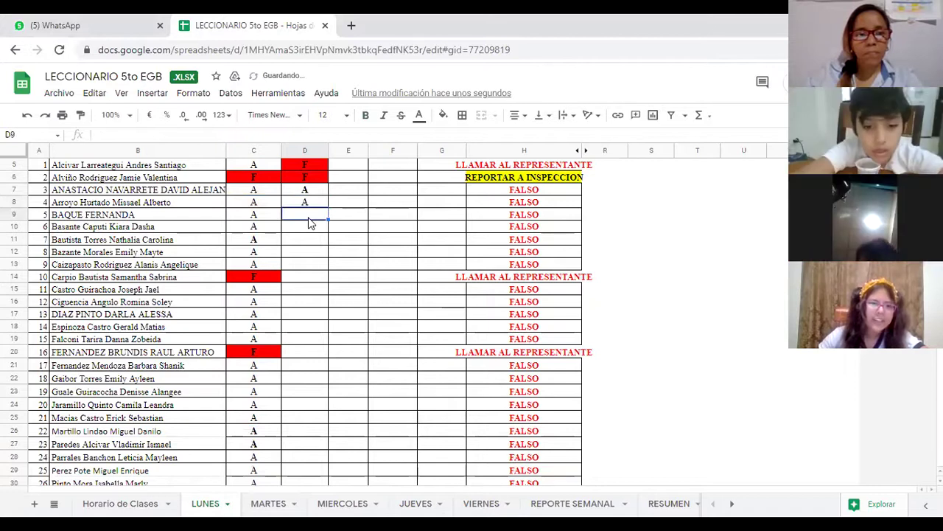
pyautogui.write('A')
pyautogui.press('Return')
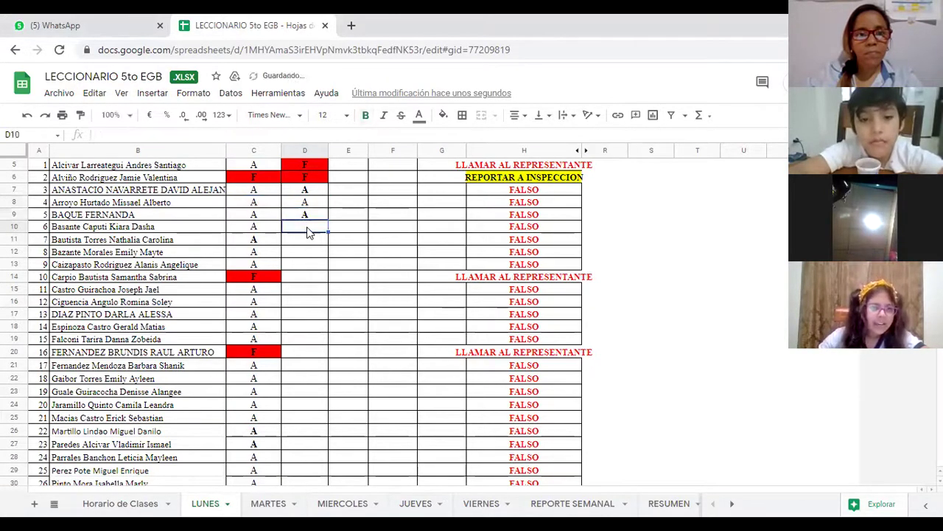
pyautogui.write('A')
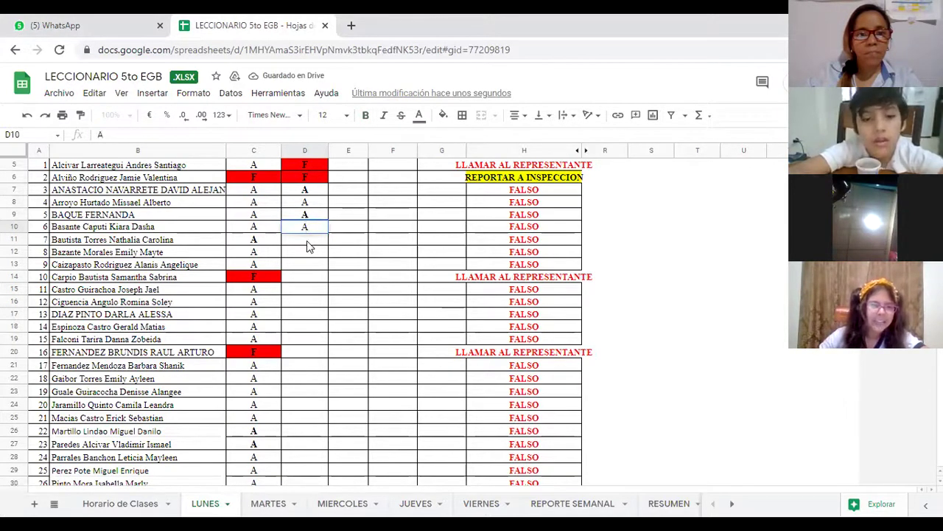
pyautogui.press('Return')
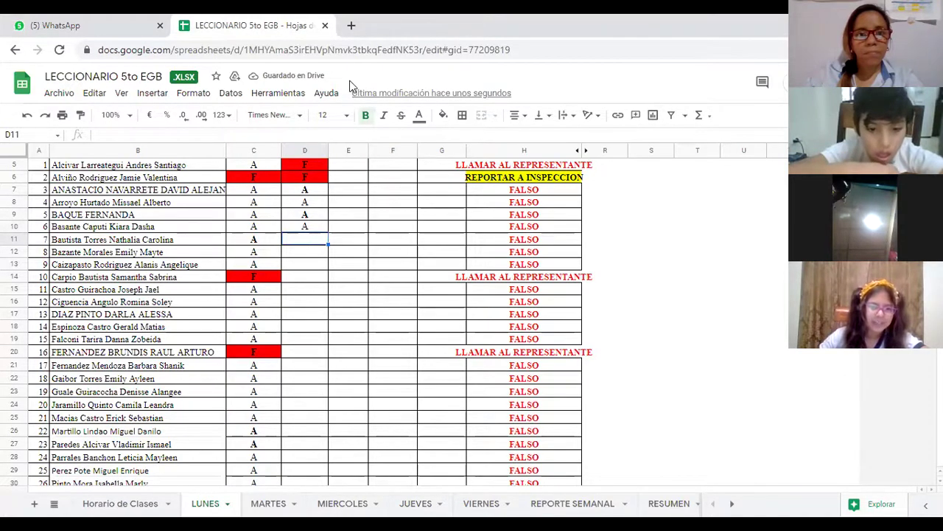
# Record A for students 7 to 9 (D11:D13) and F for student 10 (D14) in Lengua y Literatura.
pyautogui.write('A')
pyautogui.press('Return')
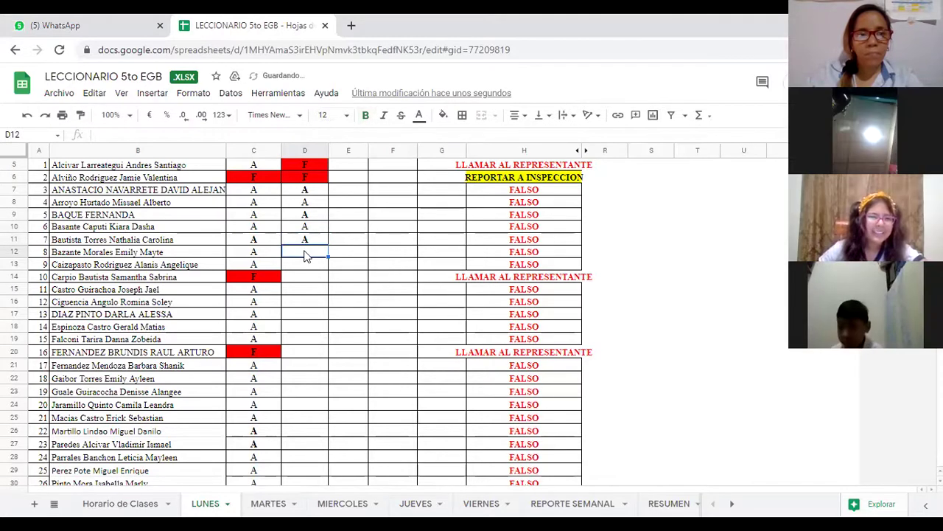
pyautogui.write('A')
pyautogui.press('Return')
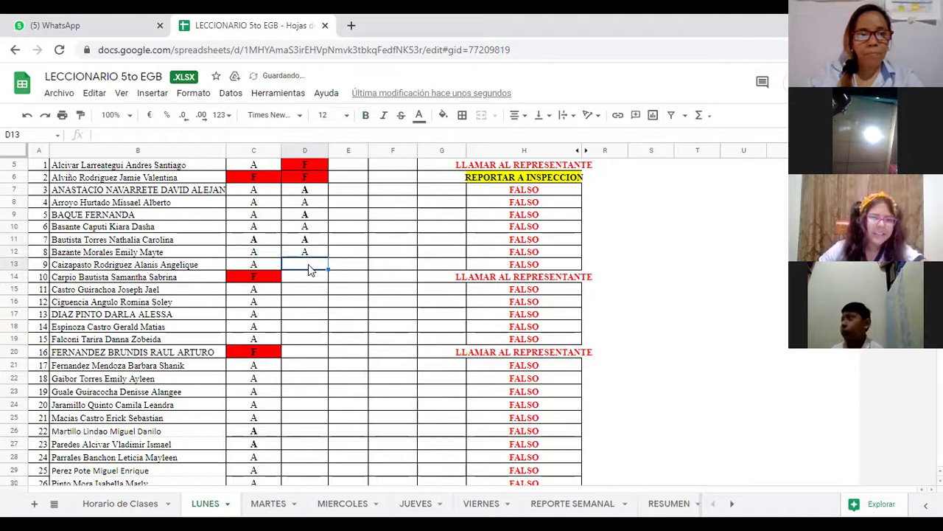
pyautogui.write('A')
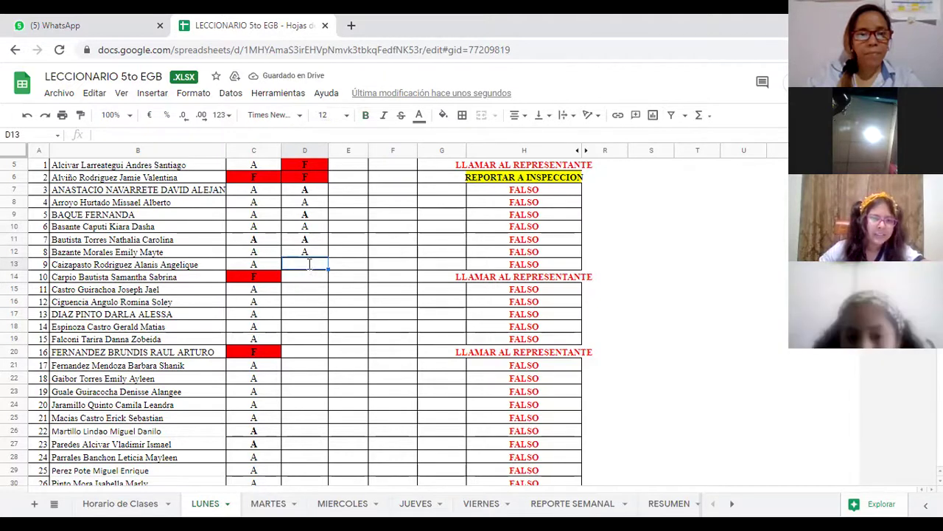
pyautogui.scroll(-2, 313, 258)
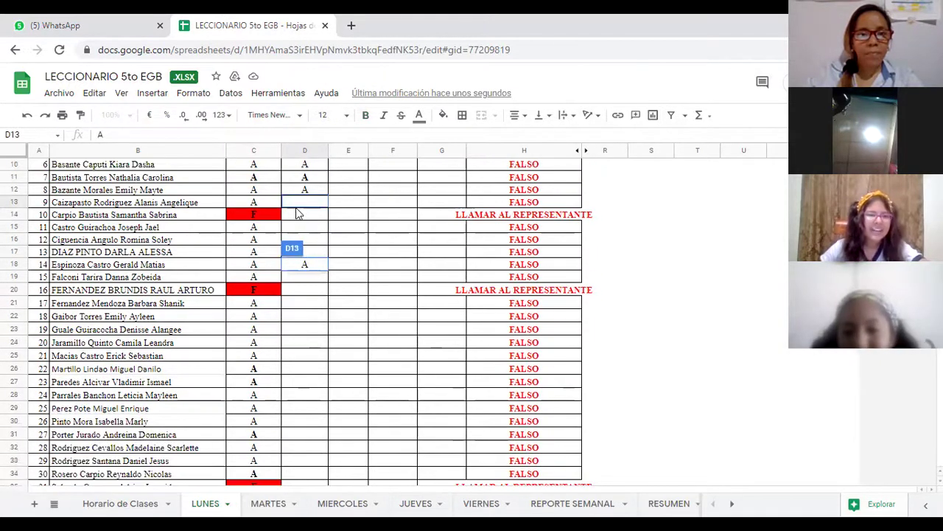
pyautogui.click(304, 218)
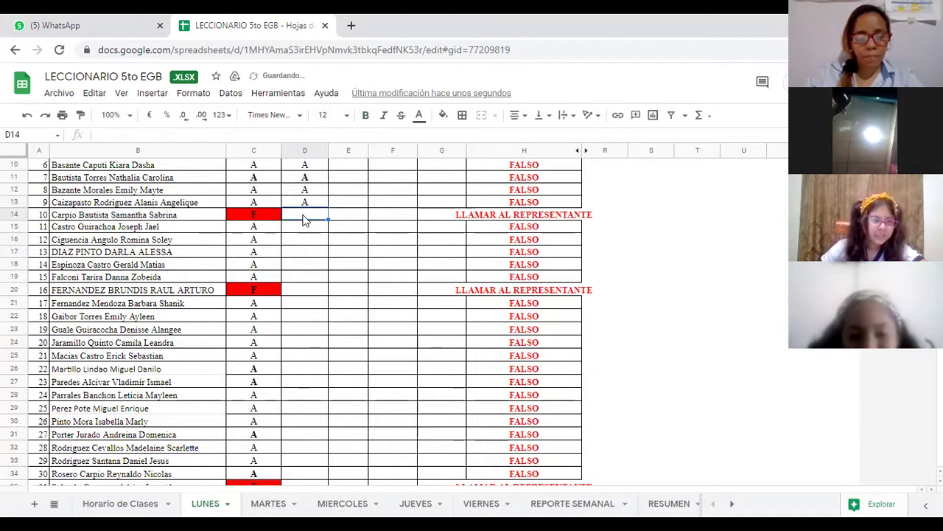
pyautogui.write('F')
pyautogui.click(309, 230)
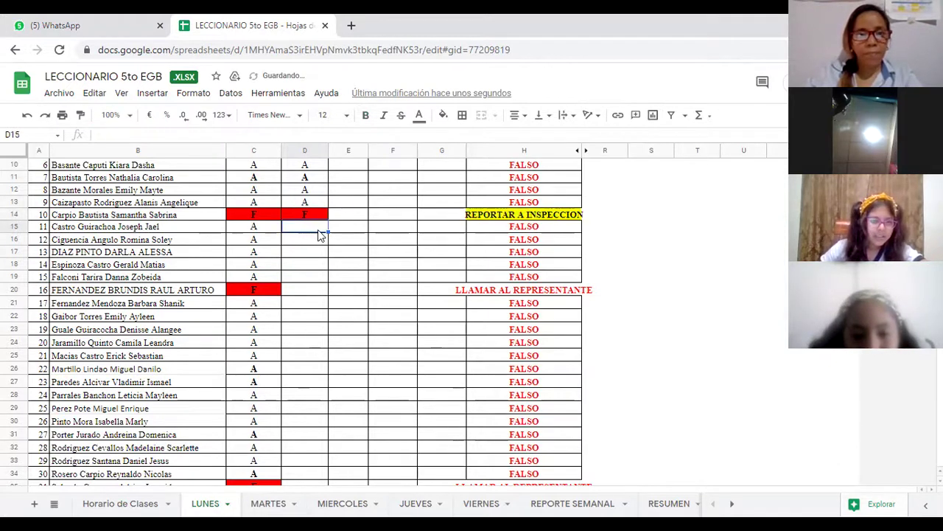
# Mark A in the Lengua y Literatura column for students 11 to 13 (D15:D17).
pyautogui.write('A')
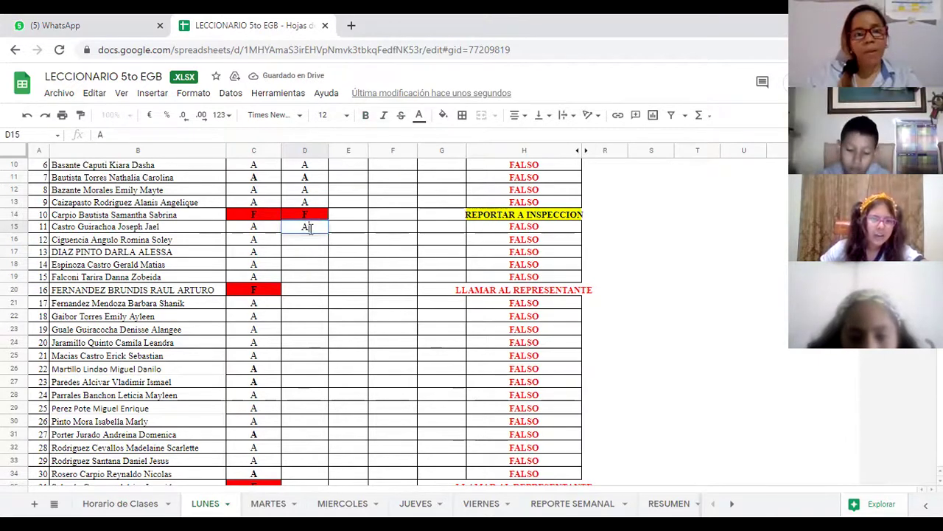
pyautogui.click(310, 236)
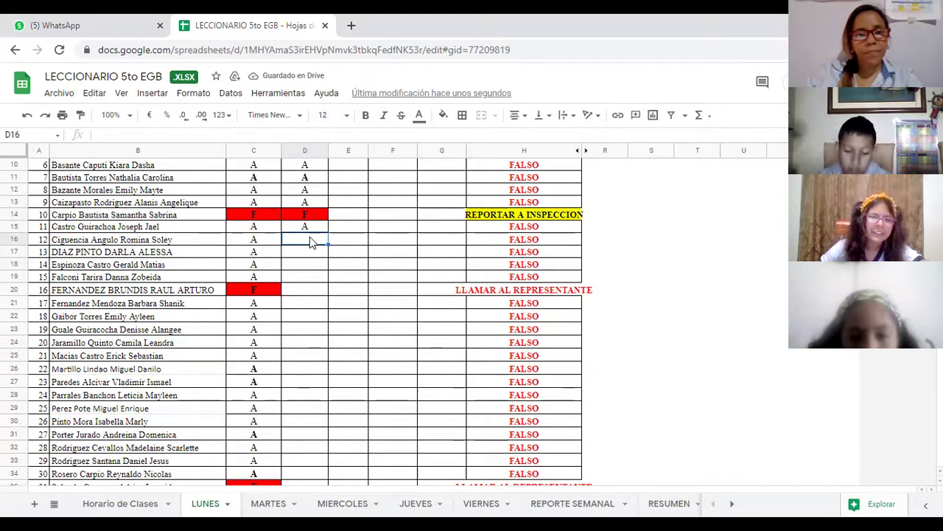
pyautogui.write('A')
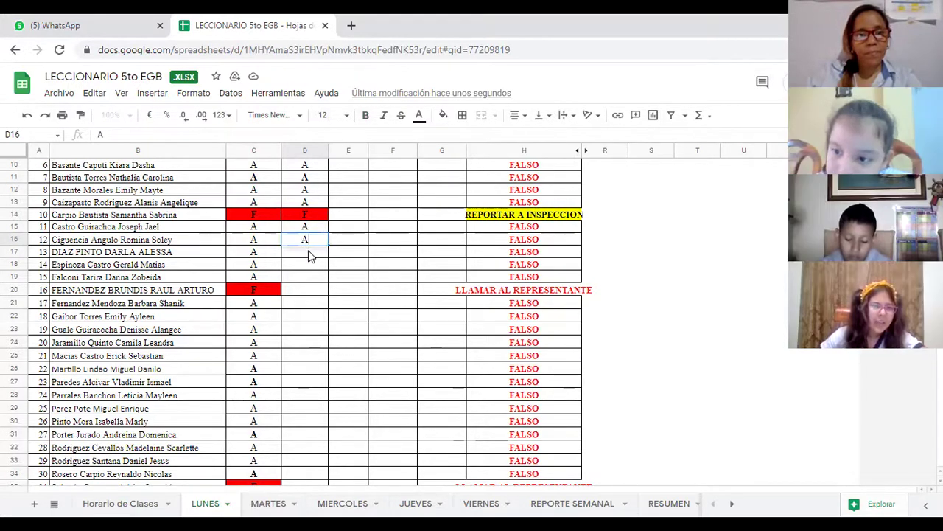
pyautogui.click(310, 252)
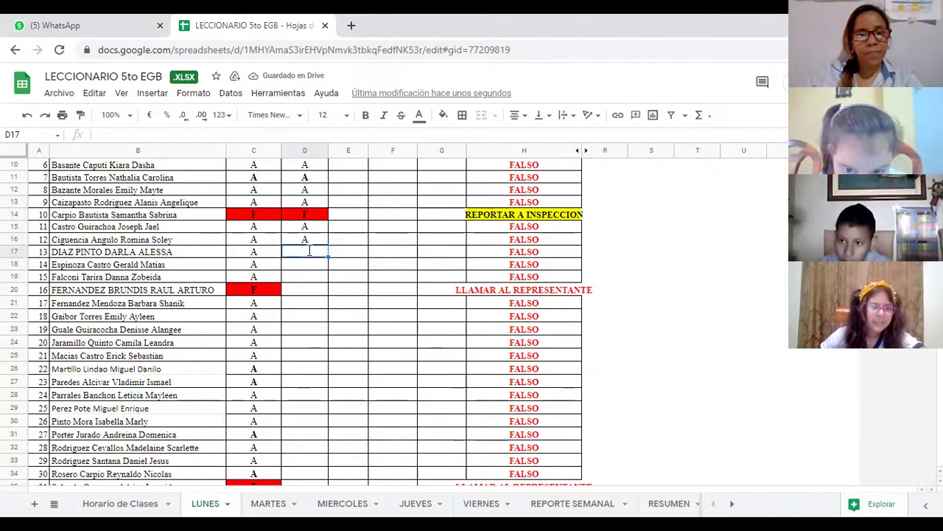
pyautogui.write('A')
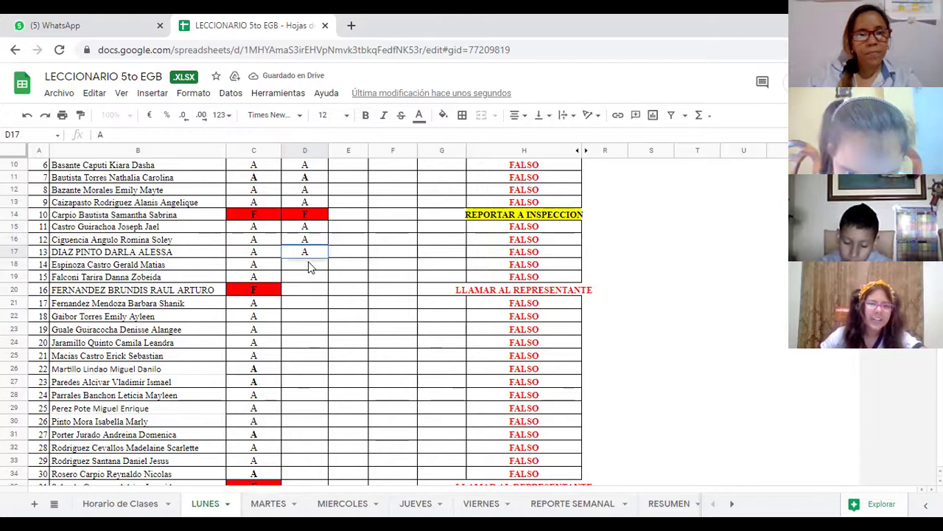
pyautogui.press('Return')
# Record A for students 14 and 15 (D18:D19) and F for student 16 (D20) in Lengua y Literatura.
pyautogui.write('A')
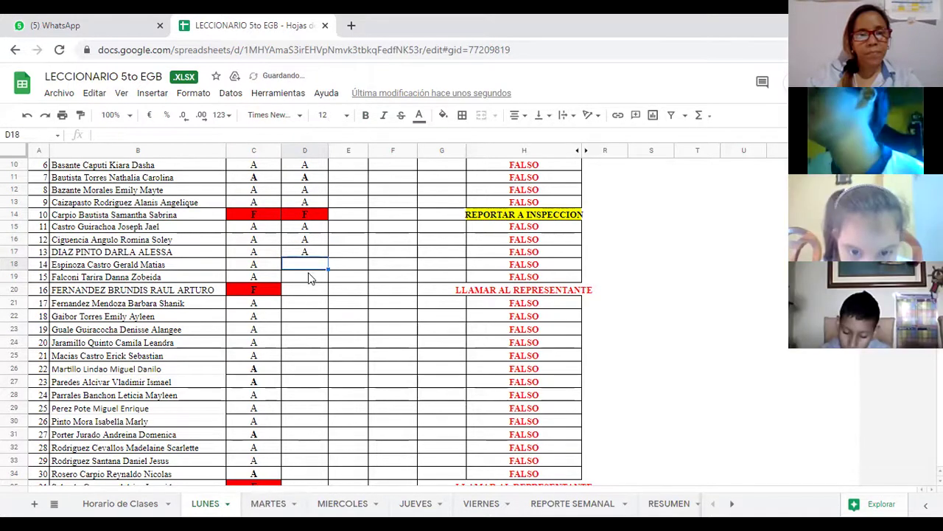
pyautogui.press('Return')
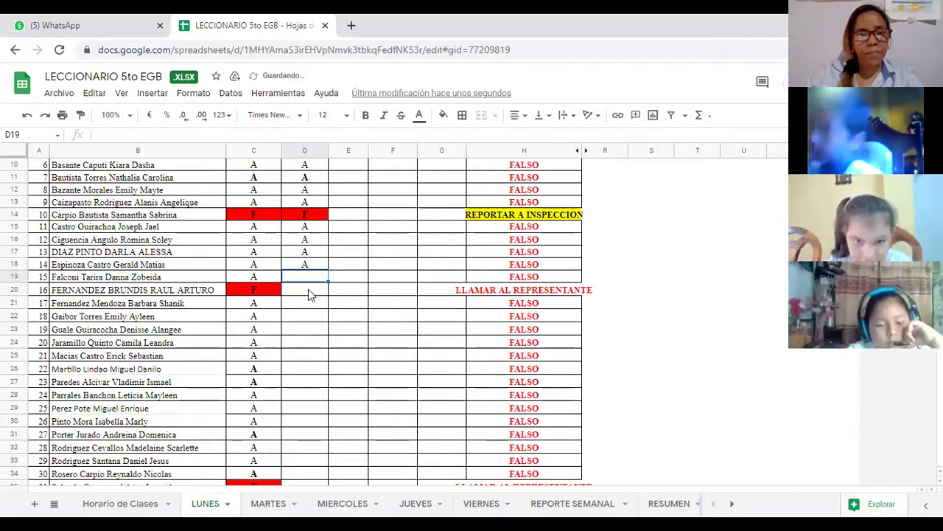
pyautogui.write('A')
pyautogui.press('Return')
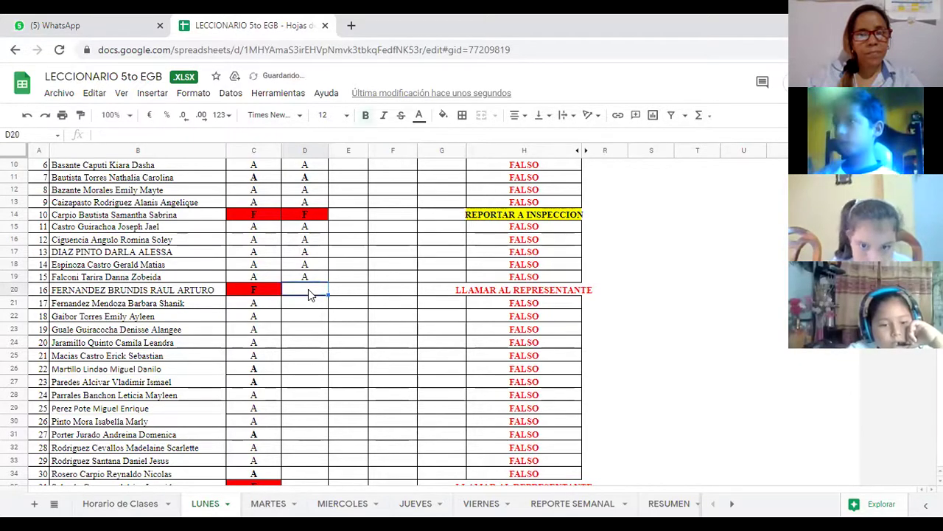
pyautogui.write('F')
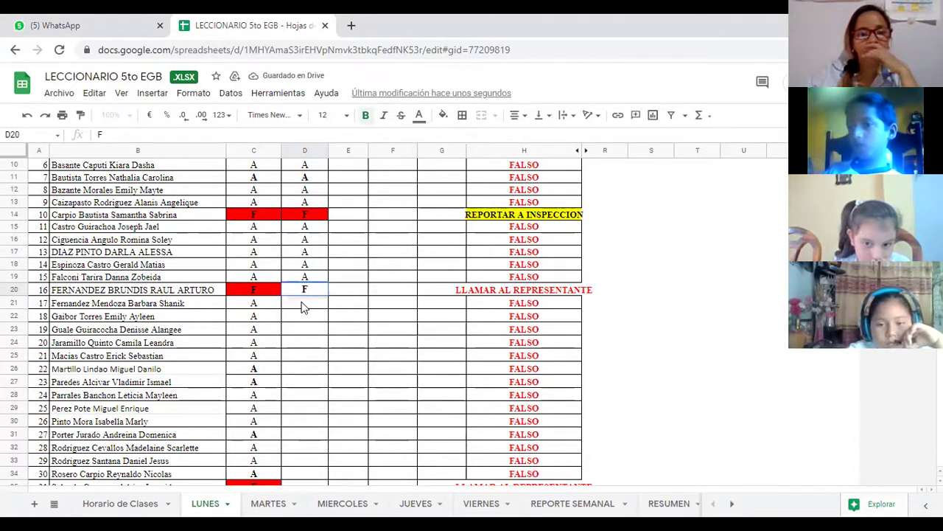
pyautogui.press('Return')
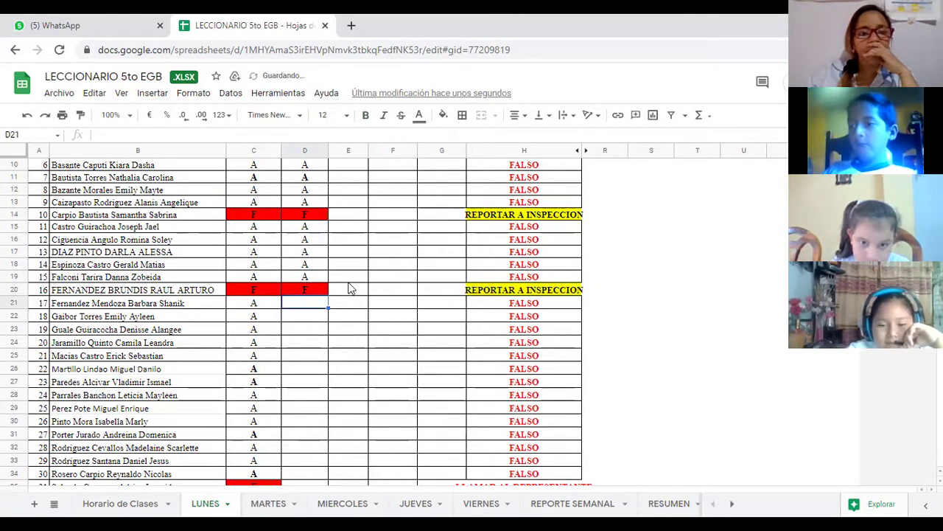
# Mark A in the Lengua y Literatura column for students 17 to 19 (D21:D23).
pyautogui.scroll(-1, 351, 288)
pyautogui.scroll(-3, 337, 261)
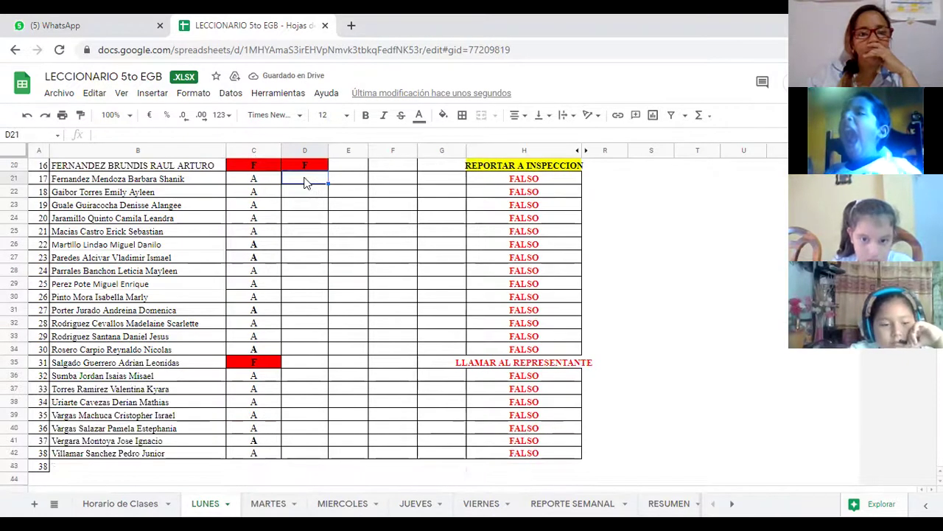
pyautogui.write('A')
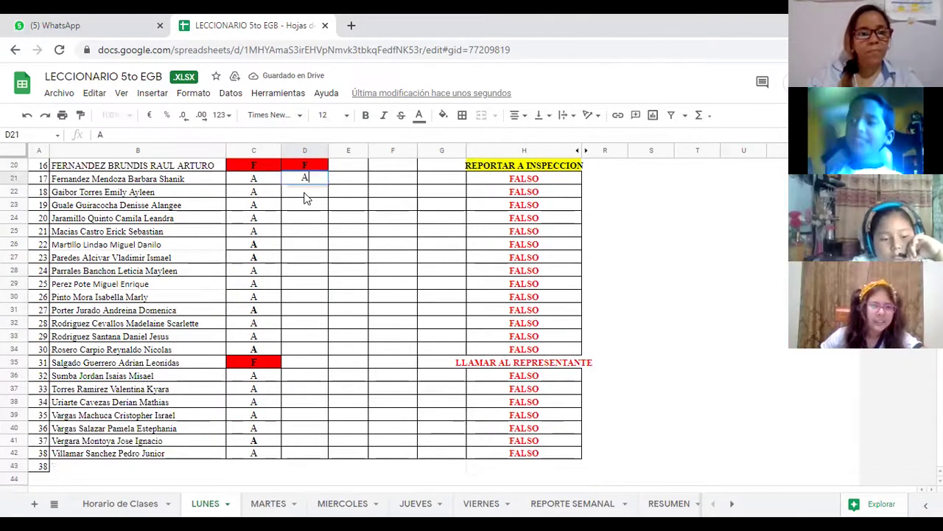
pyautogui.press('Return')
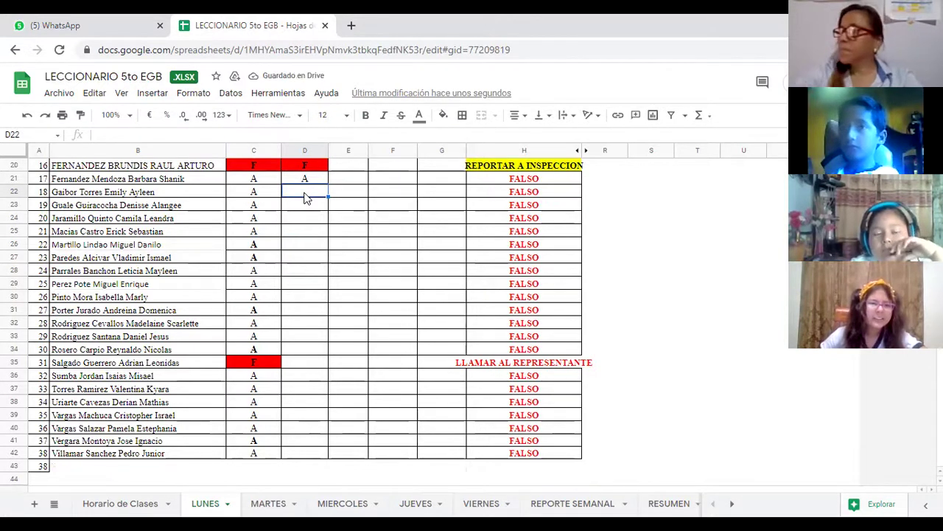
pyautogui.write('A')
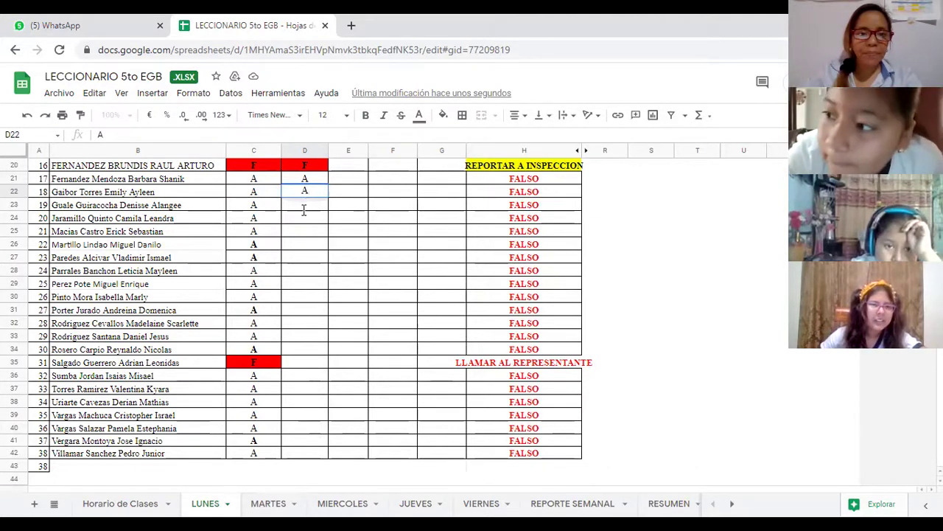
pyautogui.press('Return')
pyautogui.write('A')
pyautogui.press('Return')
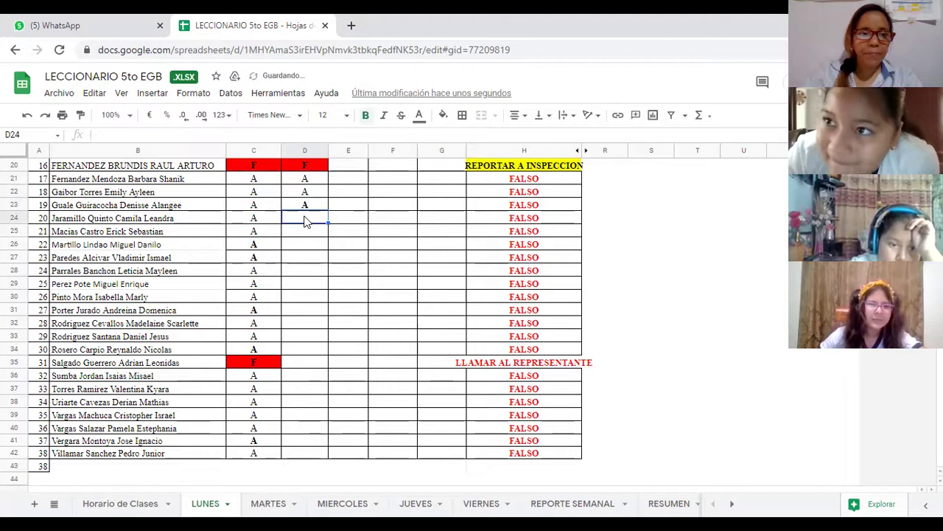
# Mark A in the Lengua y Literatura column for students 20 to 23 (D24:D27).
pyautogui.write('A')
pyautogui.press('Return')
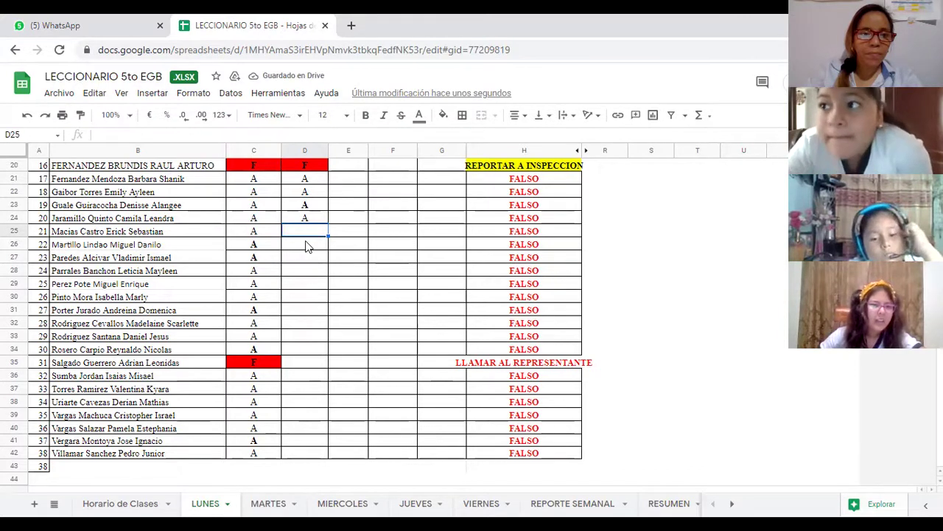
pyautogui.write('A')
pyautogui.press('Return')
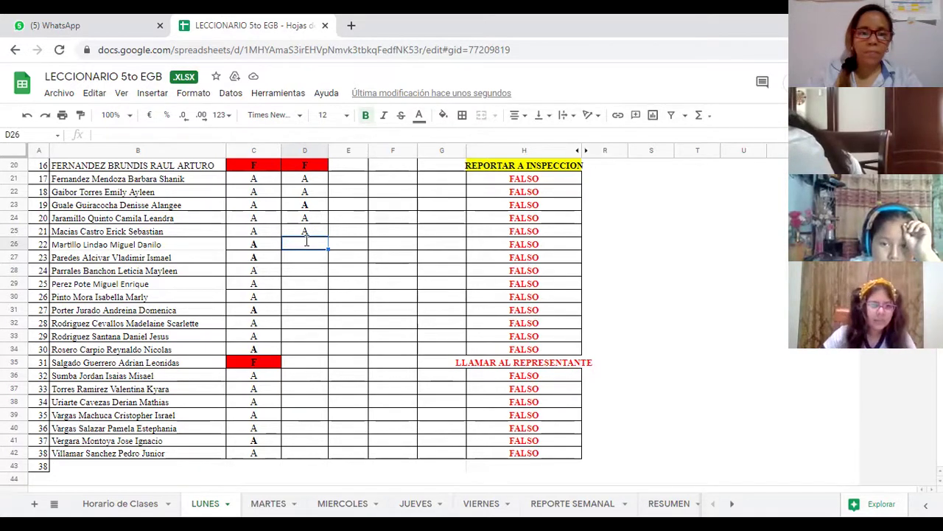
pyautogui.write('A')
pyautogui.click(307, 259)
pyautogui.write('A')
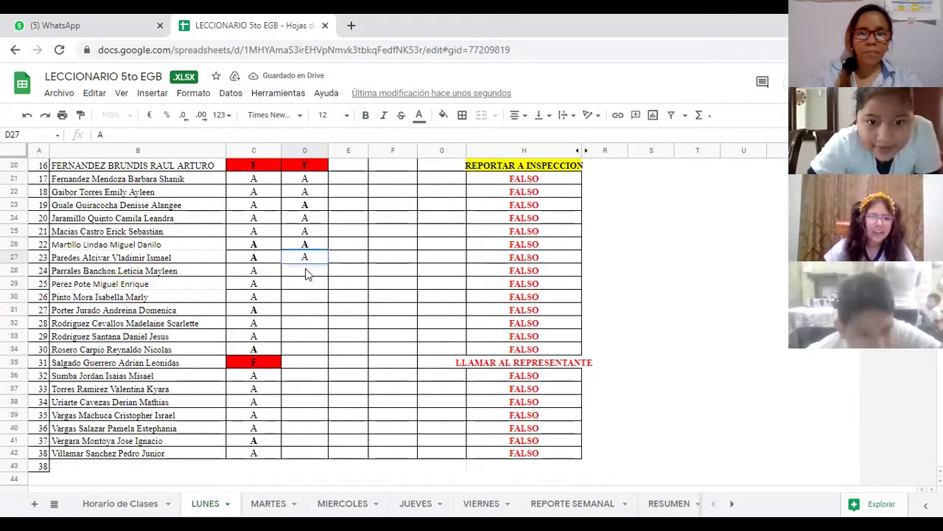
pyautogui.click(307, 272)
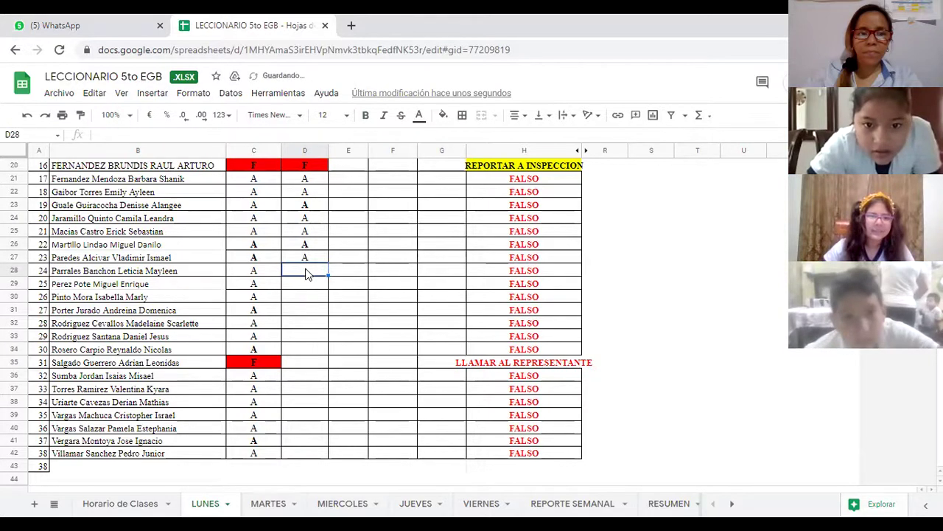
# Mark A in the Lengua y Literatura column for students 24 to 27 (D28:D31).
pyautogui.write('A')
pyautogui.click(310, 287)
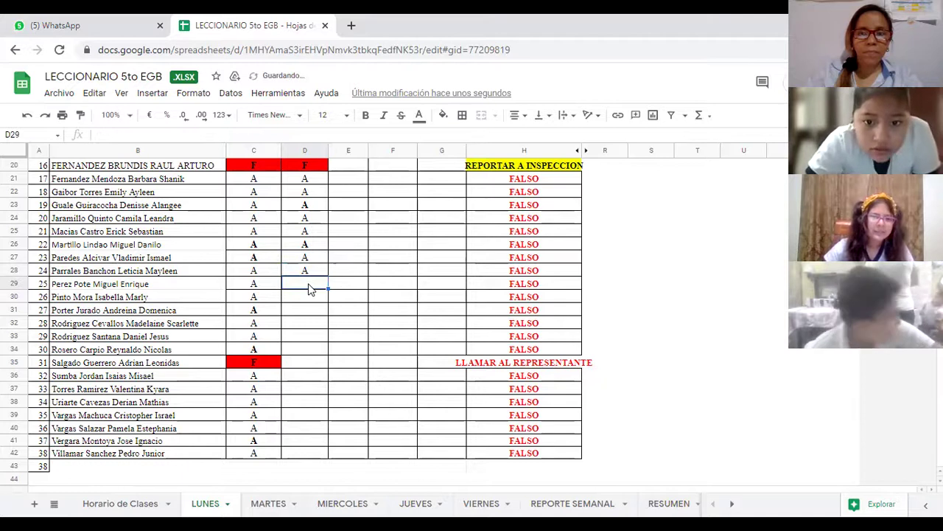
pyautogui.write('A')
pyautogui.click(308, 297)
pyautogui.write('A')
pyautogui.press('Return')
pyautogui.scroll(-2, 301, 248)
pyautogui.write('A')
# Mark A in the Lengua y Literatura column for students 28 to 30 (D32:D34).
pyautogui.click(307, 260)
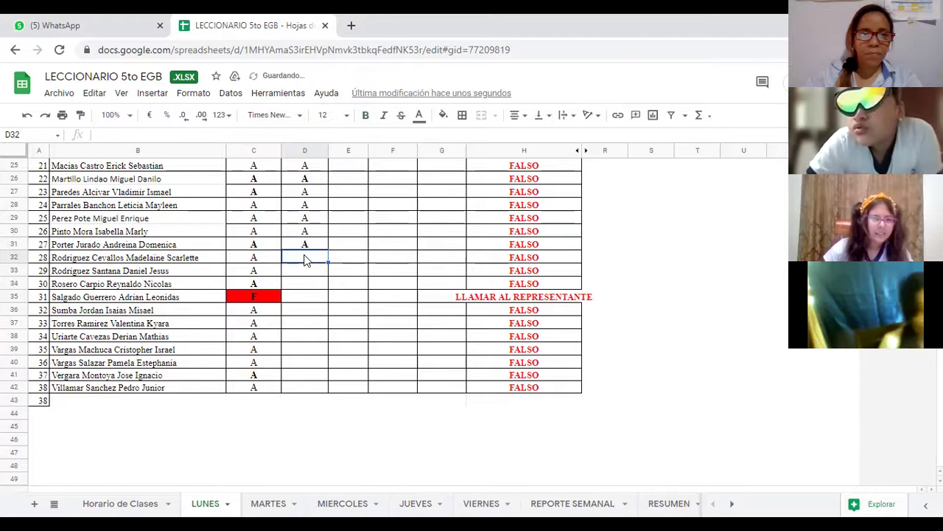
pyautogui.write('A')
pyautogui.click(309, 277)
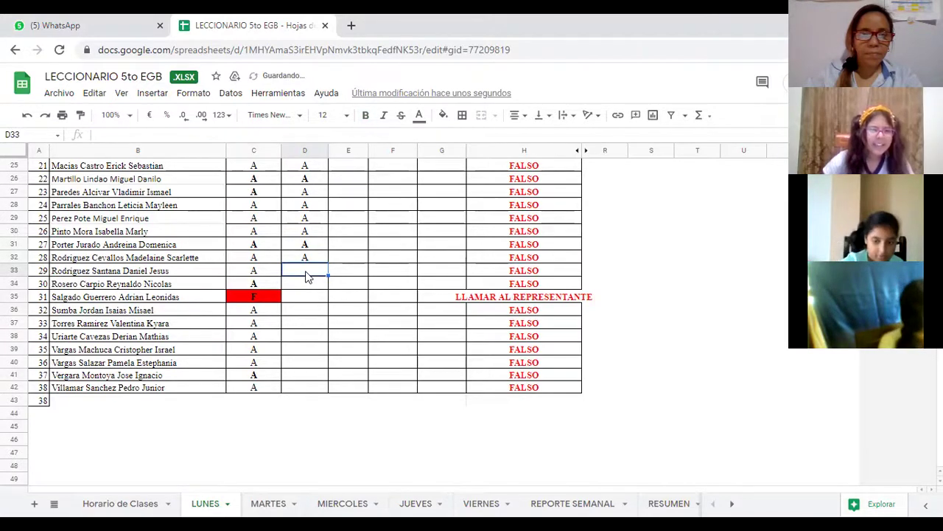
pyautogui.write('A')
pyautogui.click(308, 288)
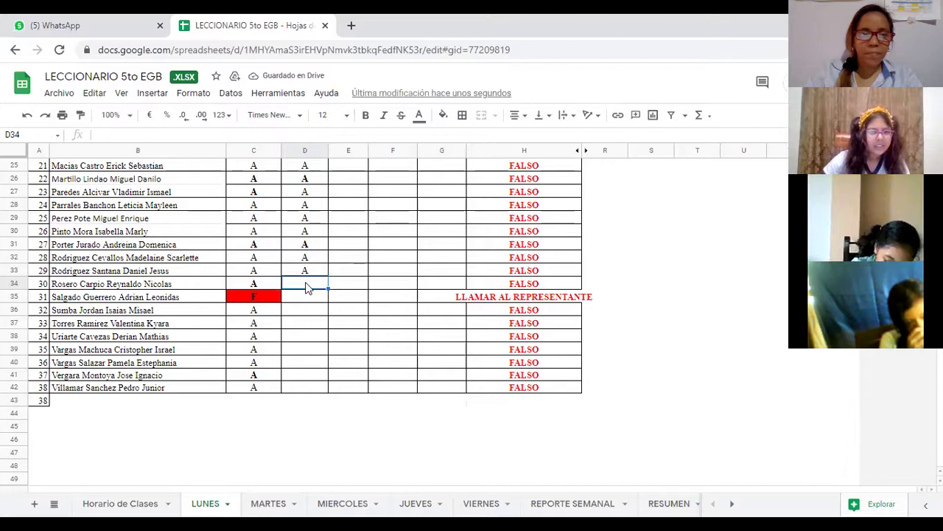
pyautogui.write('A')
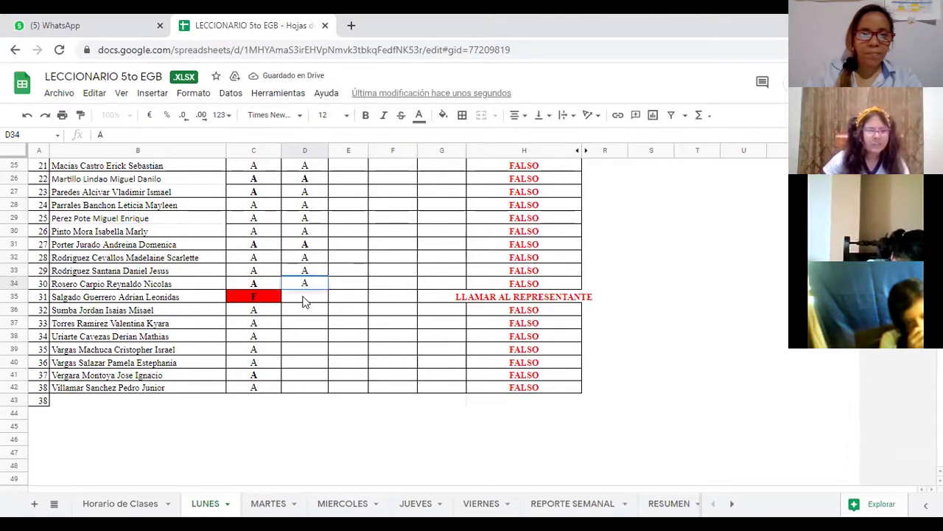
# Change student 31's DHI attendance (C35) to AT and mark A for the same student in Lengua y Literatura (D35).
pyautogui.click(275, 300)
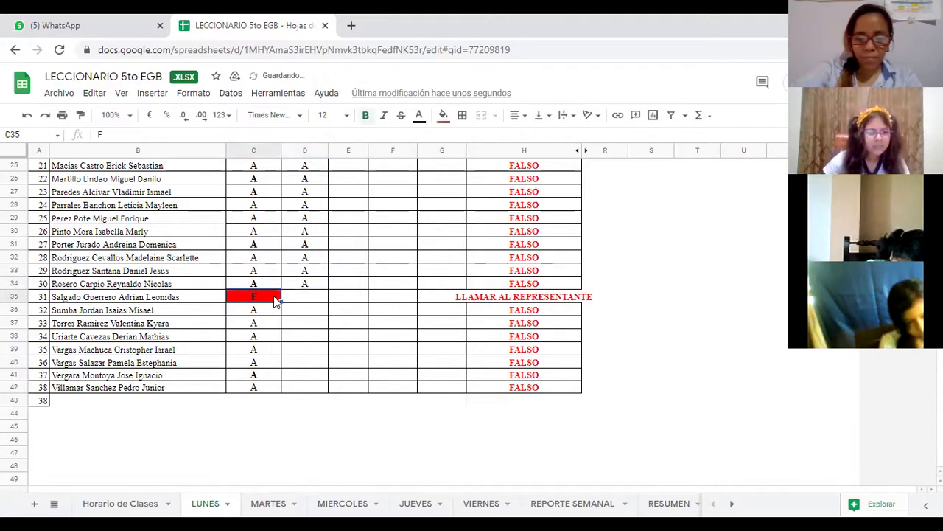
pyautogui.press('Delete')
pyautogui.write('AT')
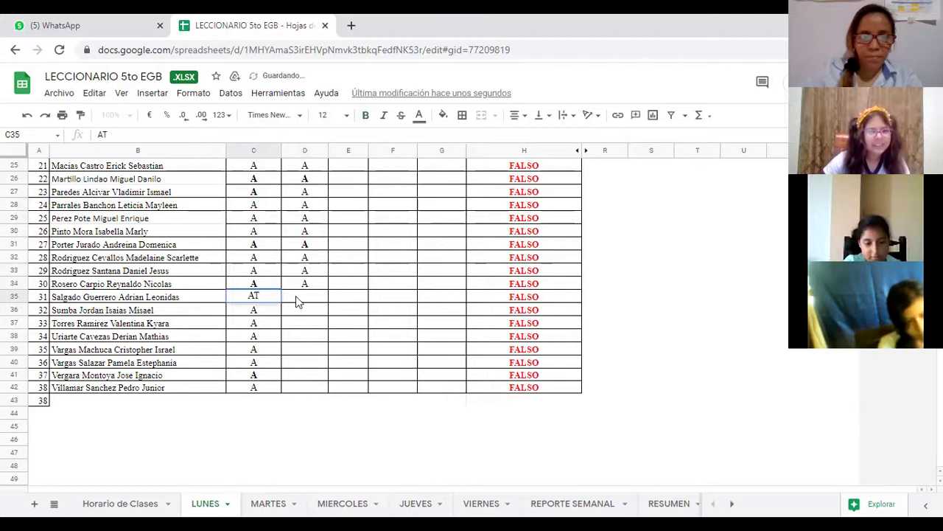
# Mark A in the Lengua y Literatura column for students 32 to 34 (D36:D38).
pyautogui.click(308, 315)
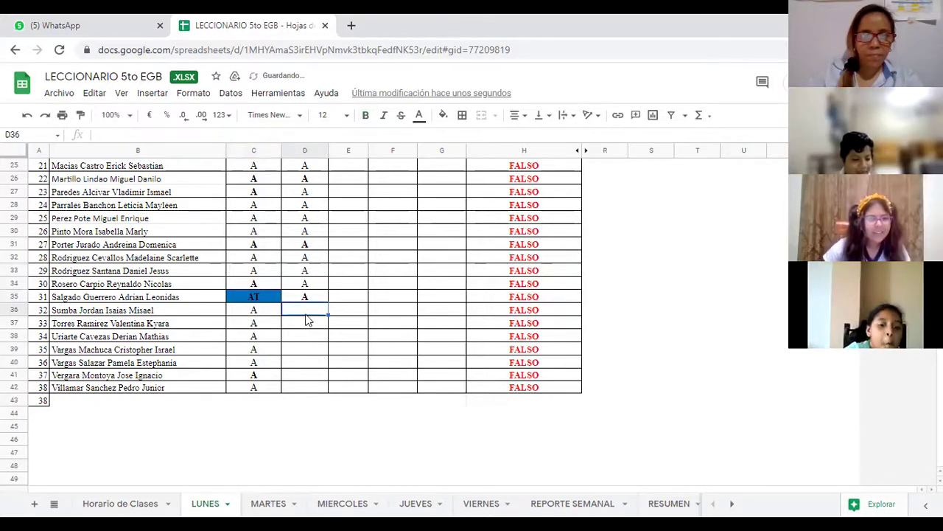
pyautogui.write('A')
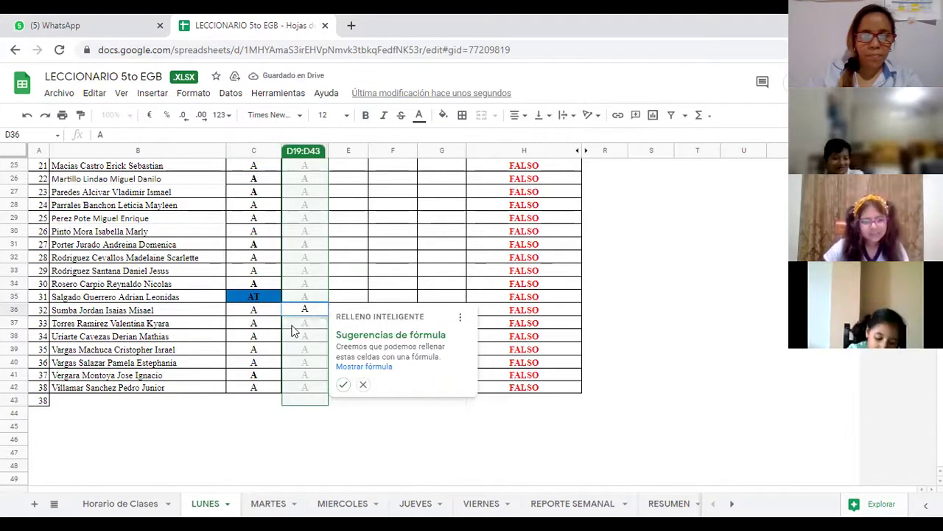
pyautogui.click(306, 329)
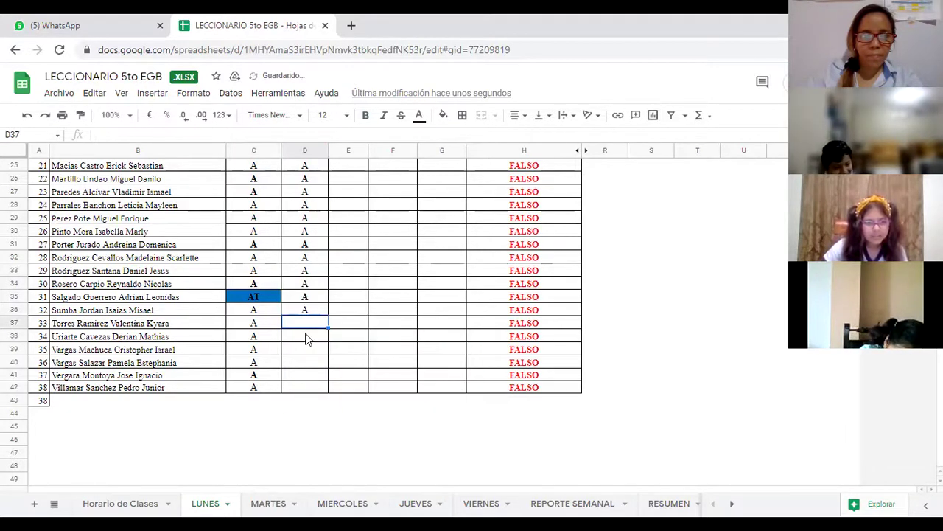
pyautogui.write('A')
pyautogui.click(309, 339)
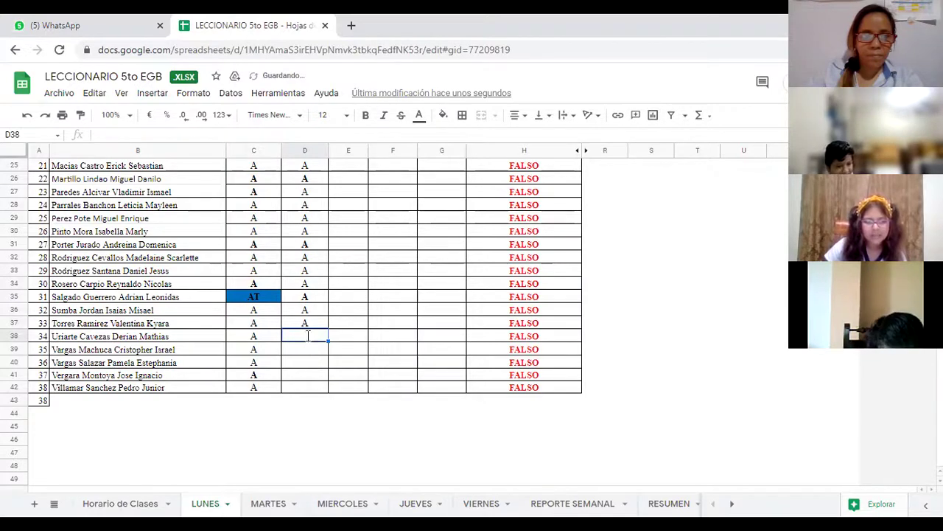
pyautogui.write('A')
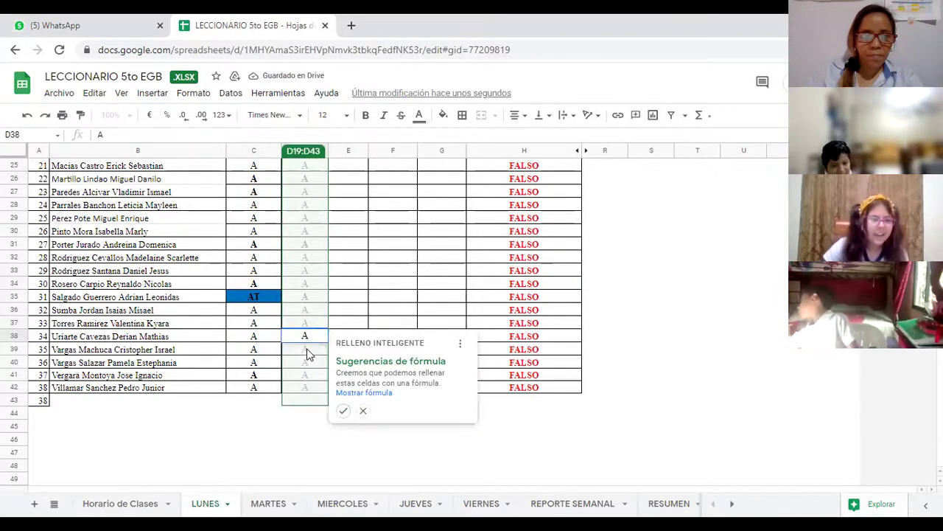
# Mark A in the Lengua y Literatura column for students 35 to 38 (D39:D42).
pyautogui.click(308, 353)
pyautogui.write('A')
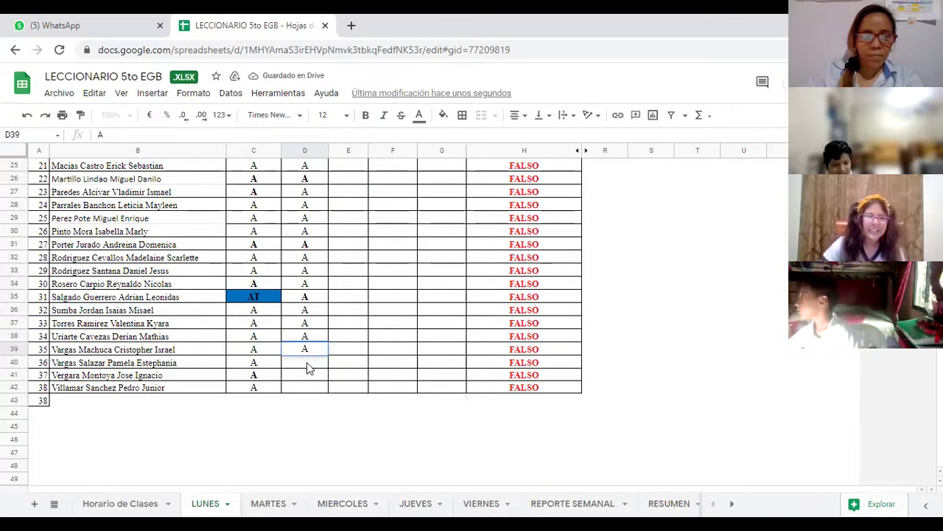
pyautogui.click(308, 363)
pyautogui.write('A')
pyautogui.click(309, 377)
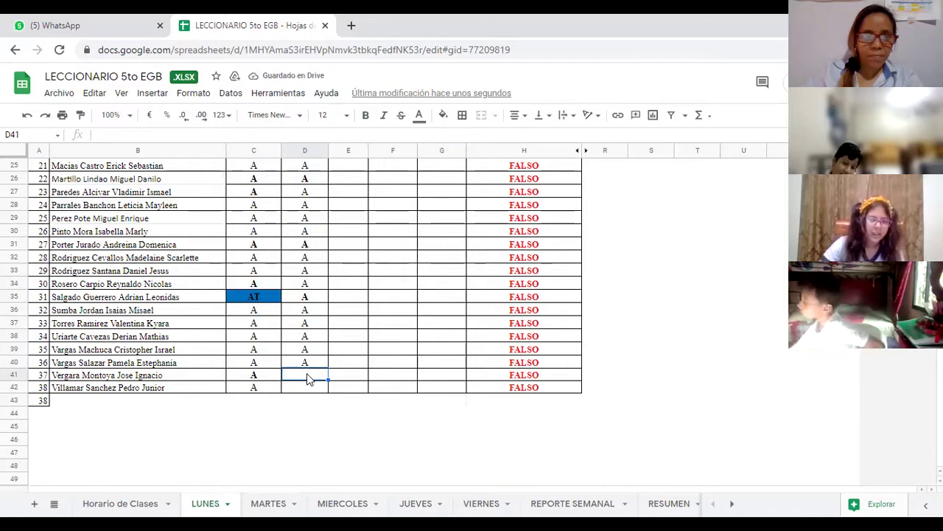
pyautogui.write('A')
pyautogui.click(304, 389)
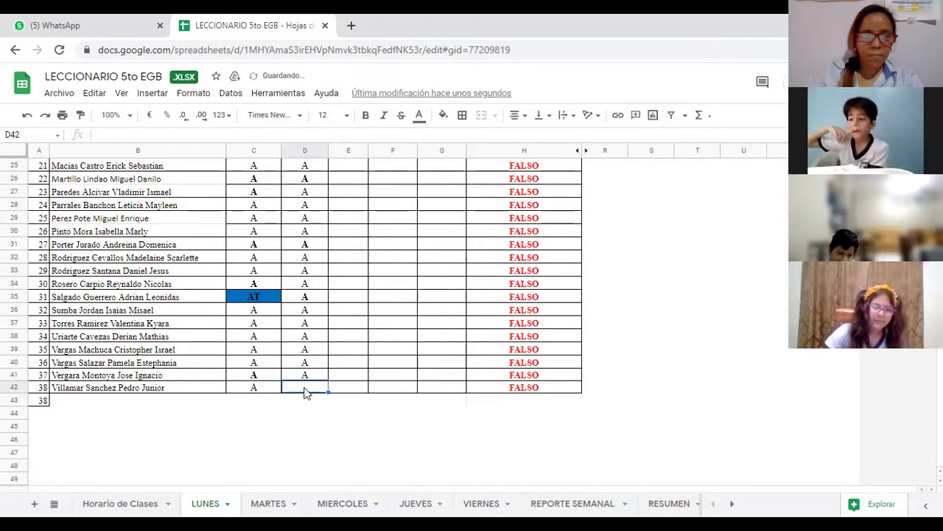
pyautogui.write('A')
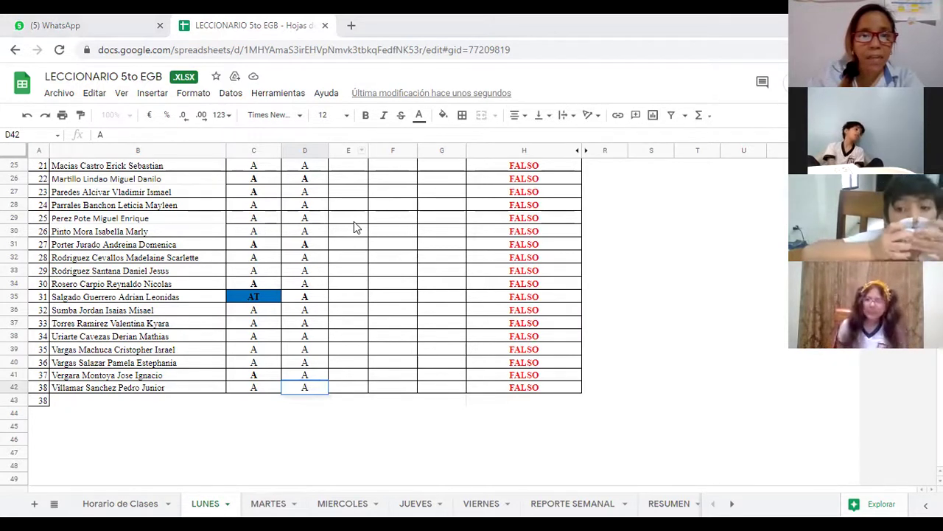
# Change student 1's Lengua y Literatura attendance (D5) to AT.
pyautogui.scroll(5, 302, 246)
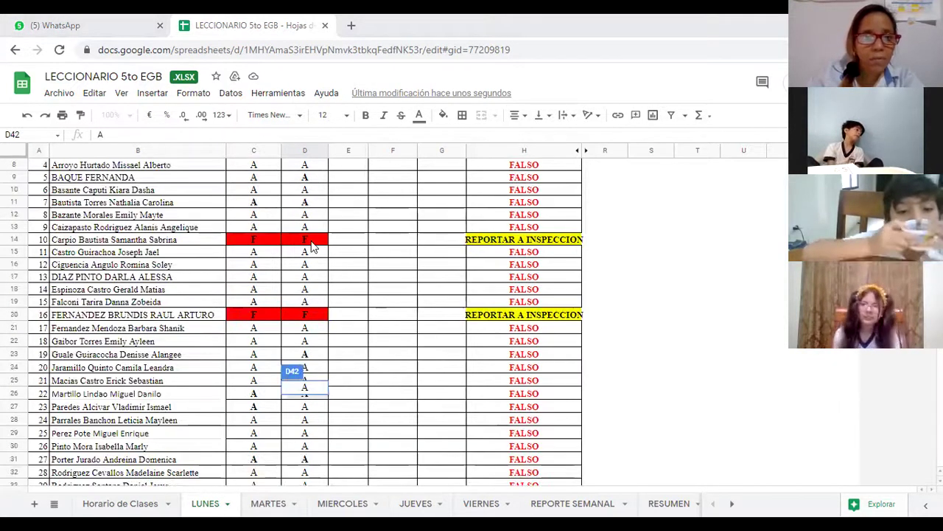
pyautogui.scroll(3, 312, 247)
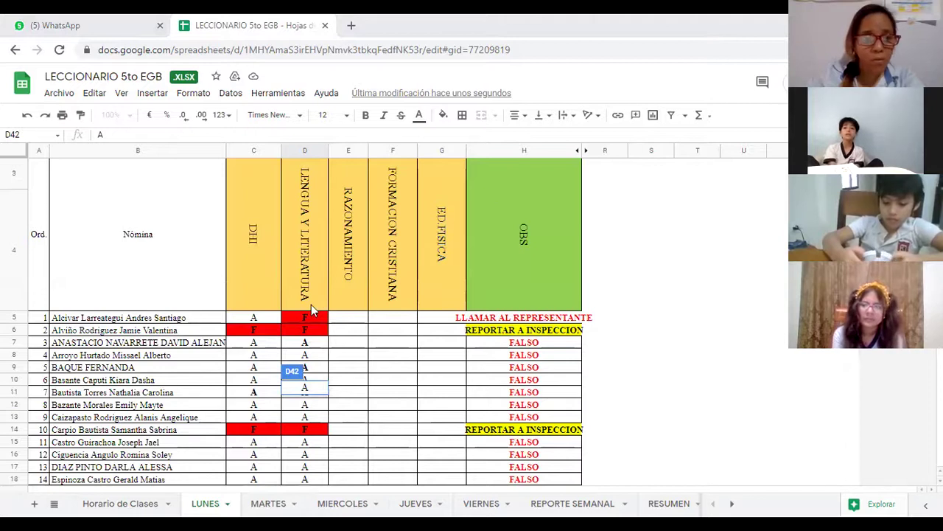
pyautogui.click(311, 327)
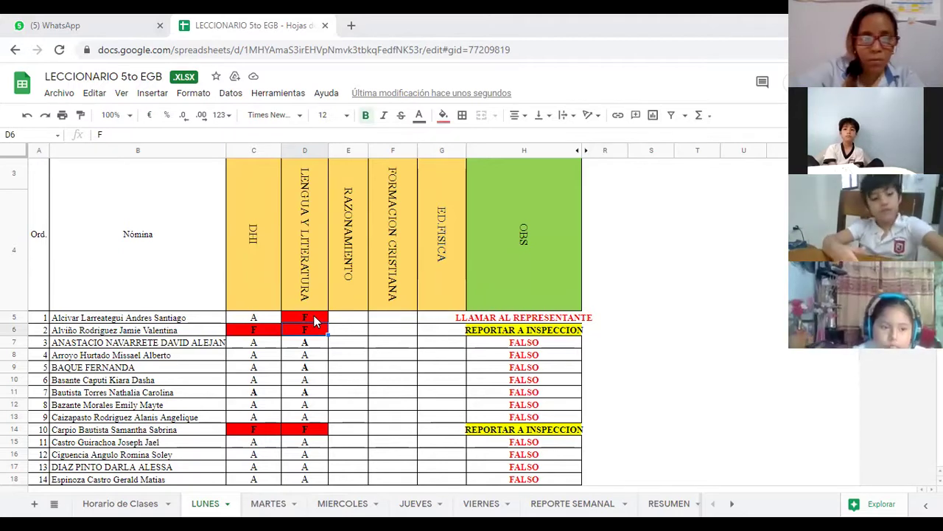
pyautogui.click(314, 319)
pyautogui.write('A')
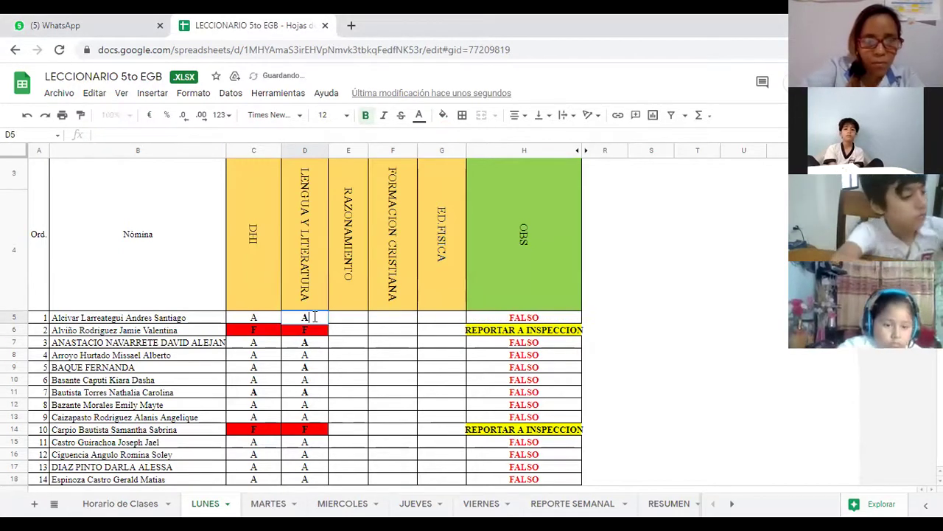
pyautogui.write('T')
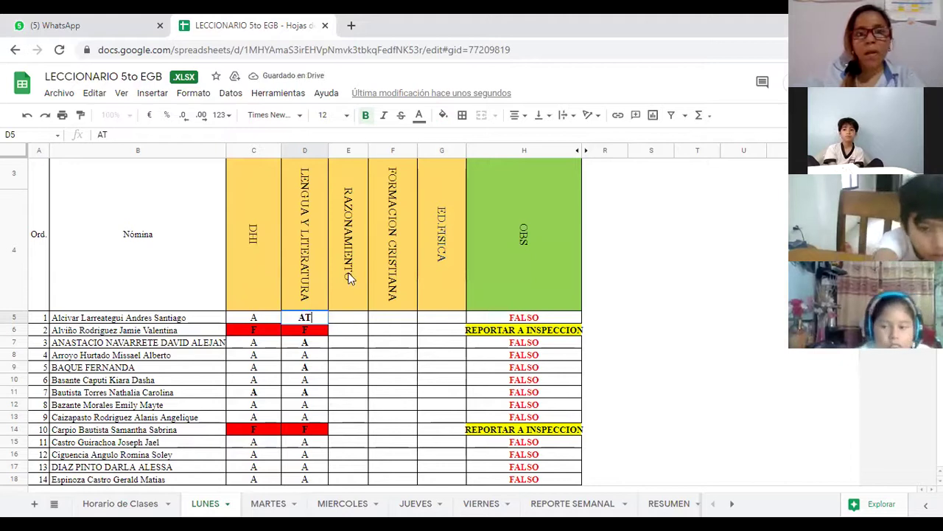
pyautogui.press('Tab')
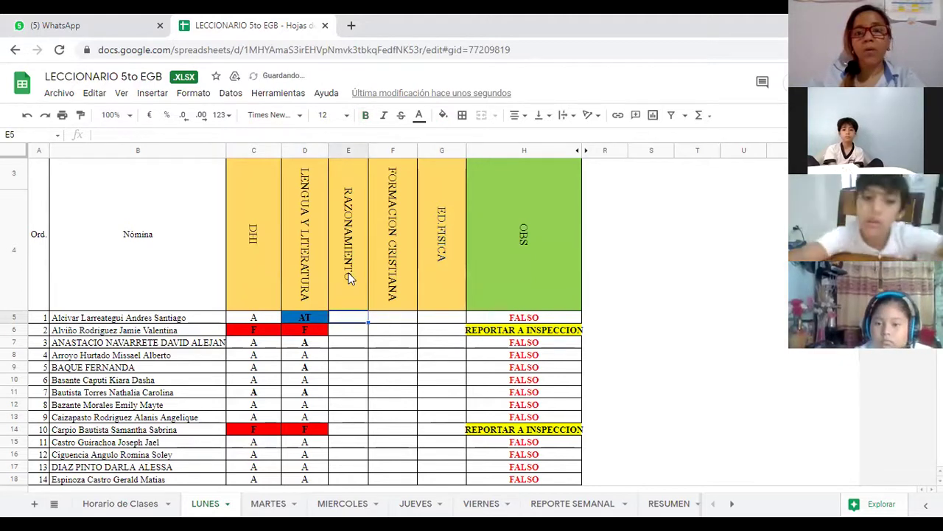